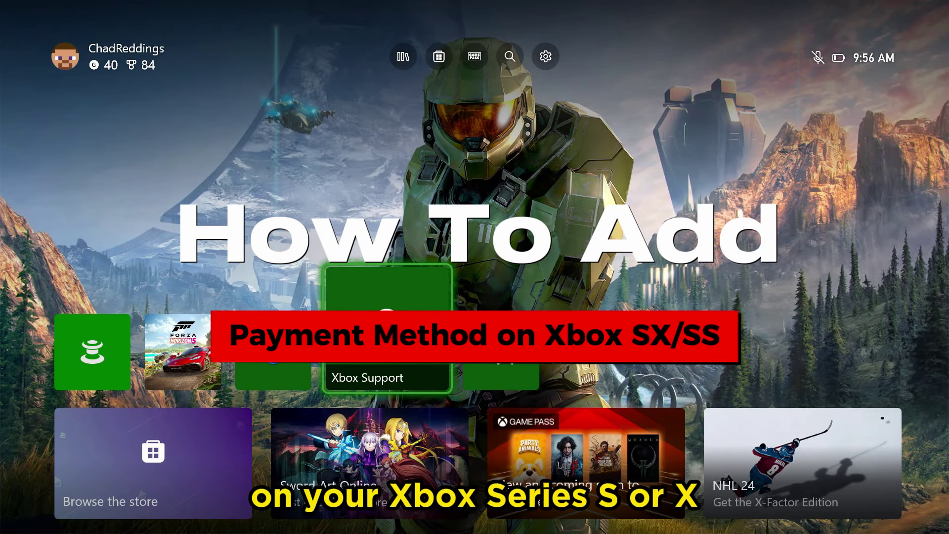
Navigate from the home tiles into the console Settings
{"action": "key", "text": "Right"}
{"action": "key", "text": "Up"}
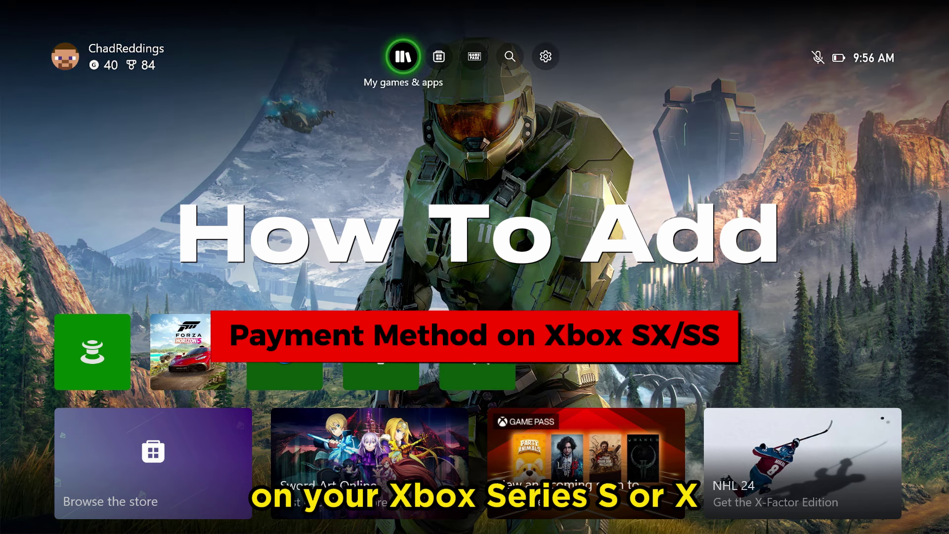
{"action": "key", "text": "Right"}
{"action": "key", "text": "Right"}
{"action": "key", "text": "Right"}
{"action": "key", "text": "Right"}
{"action": "key", "text": "Return"}
Go to the Account section and move to Payment & billing
{"action": "key", "text": "Down"}
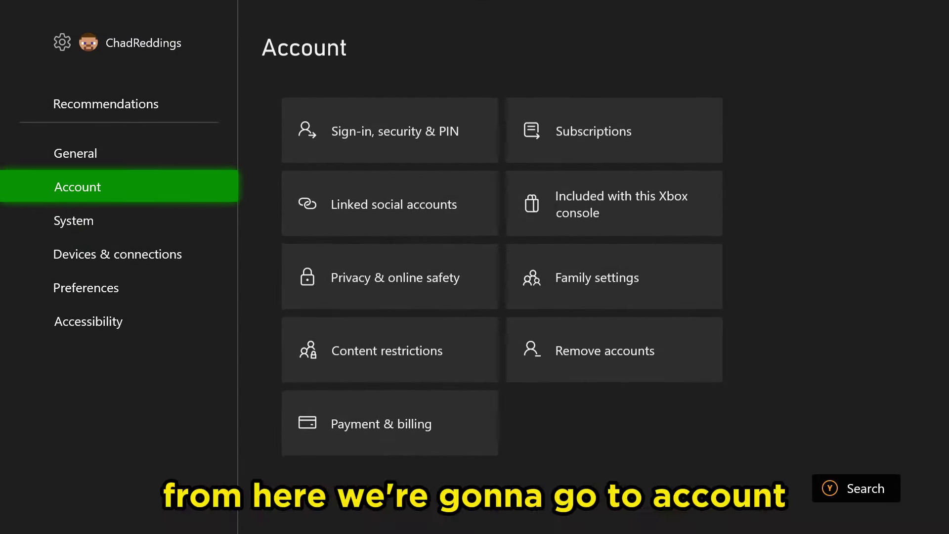
{"action": "key", "text": "Return"}
{"action": "key", "text": "Down"}
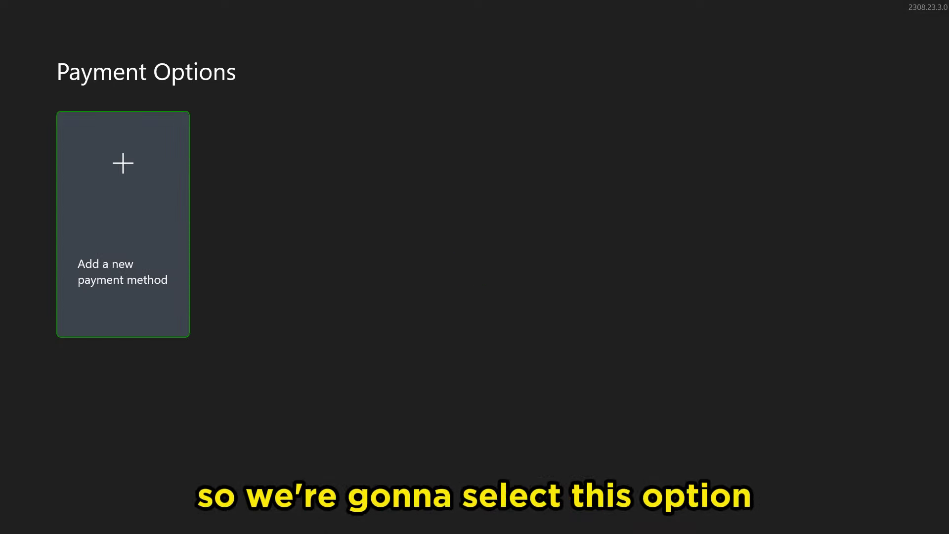
Start adding a new payment method and choose Credit or debit card
{"action": "key", "text": "Return"}
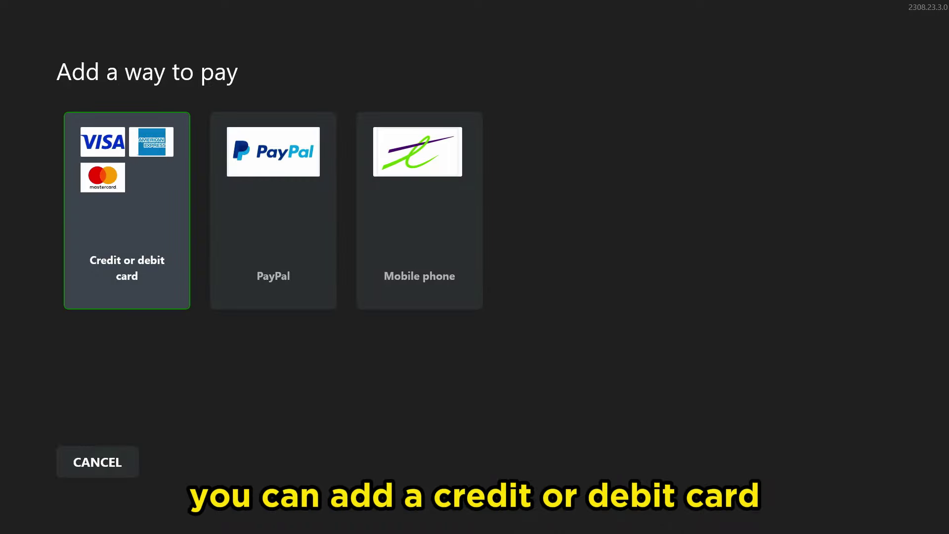
{"action": "key", "text": "Right"}
{"action": "key", "text": "Right"}
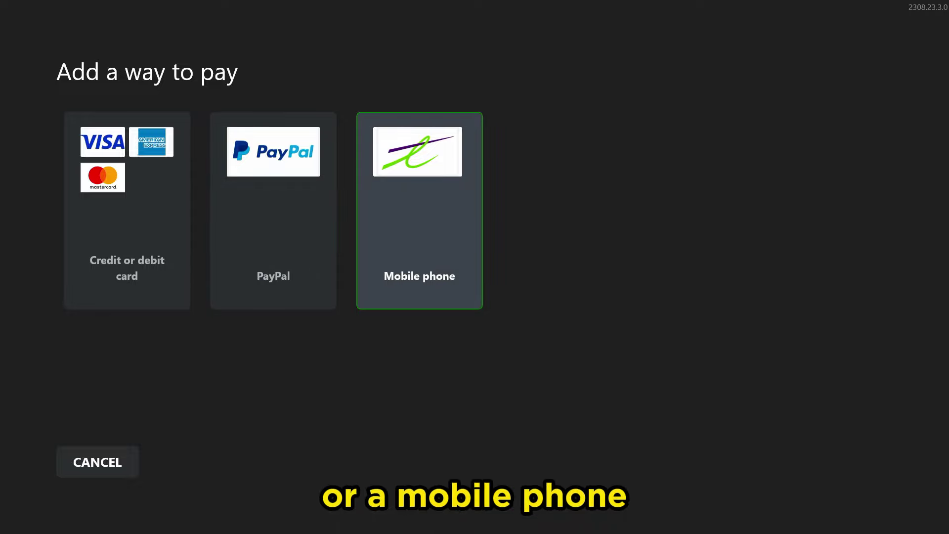
{"action": "key", "text": "Left"}
{"action": "key", "text": "Left"}
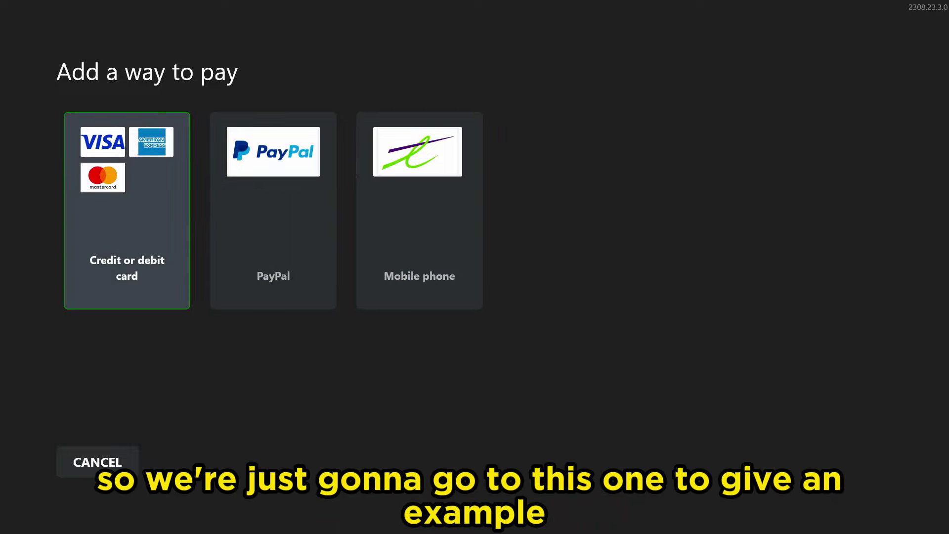
{"action": "key", "text": "Return"}
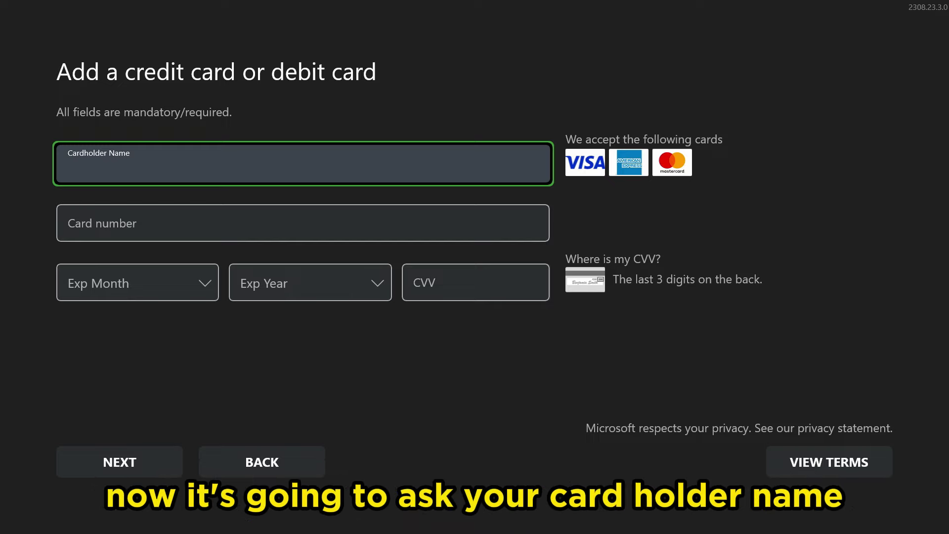
{"action": "key", "text": "Down"}
{"action": "key", "text": "Down"}
{"action": "key", "text": "Right"}
{"action": "key", "text": "Right"}
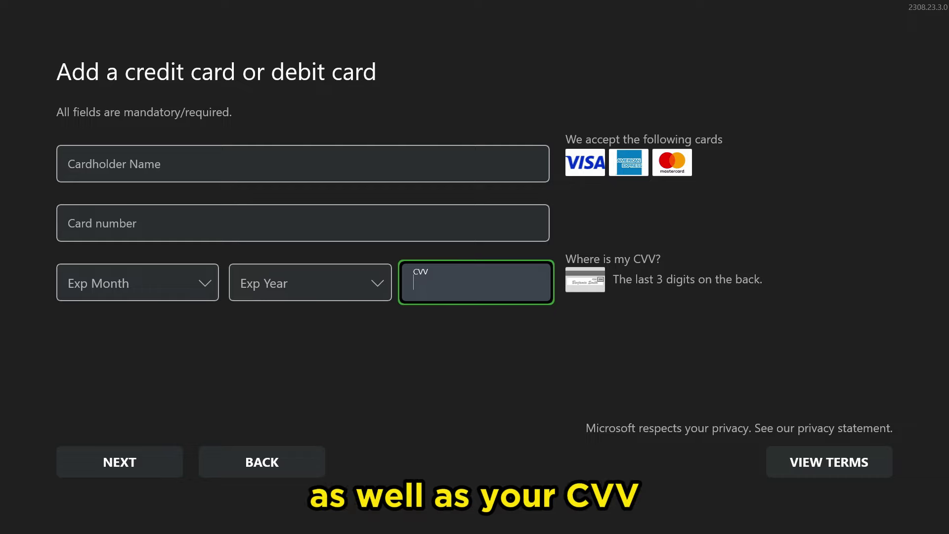
{"action": "key", "text": "Left"}
{"action": "key", "text": "Down"}
{"action": "key", "text": "Left"}
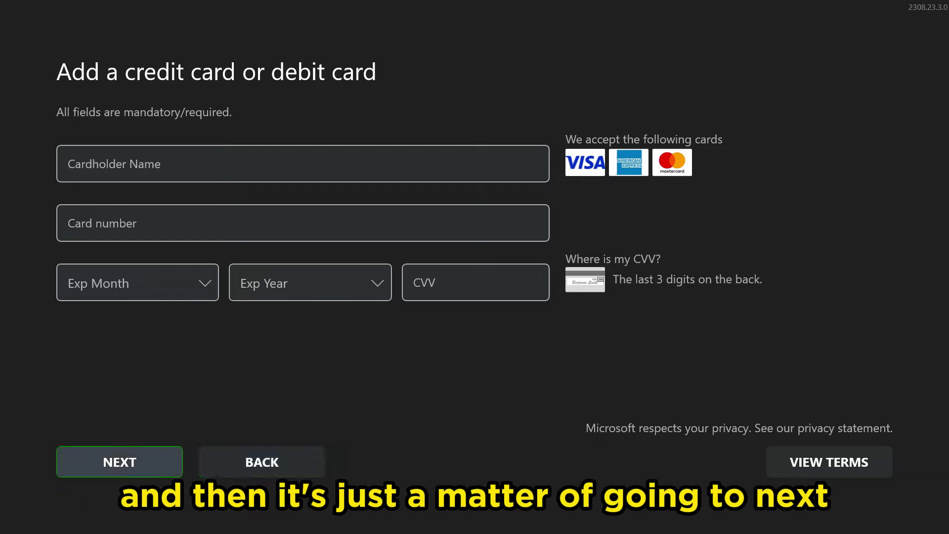